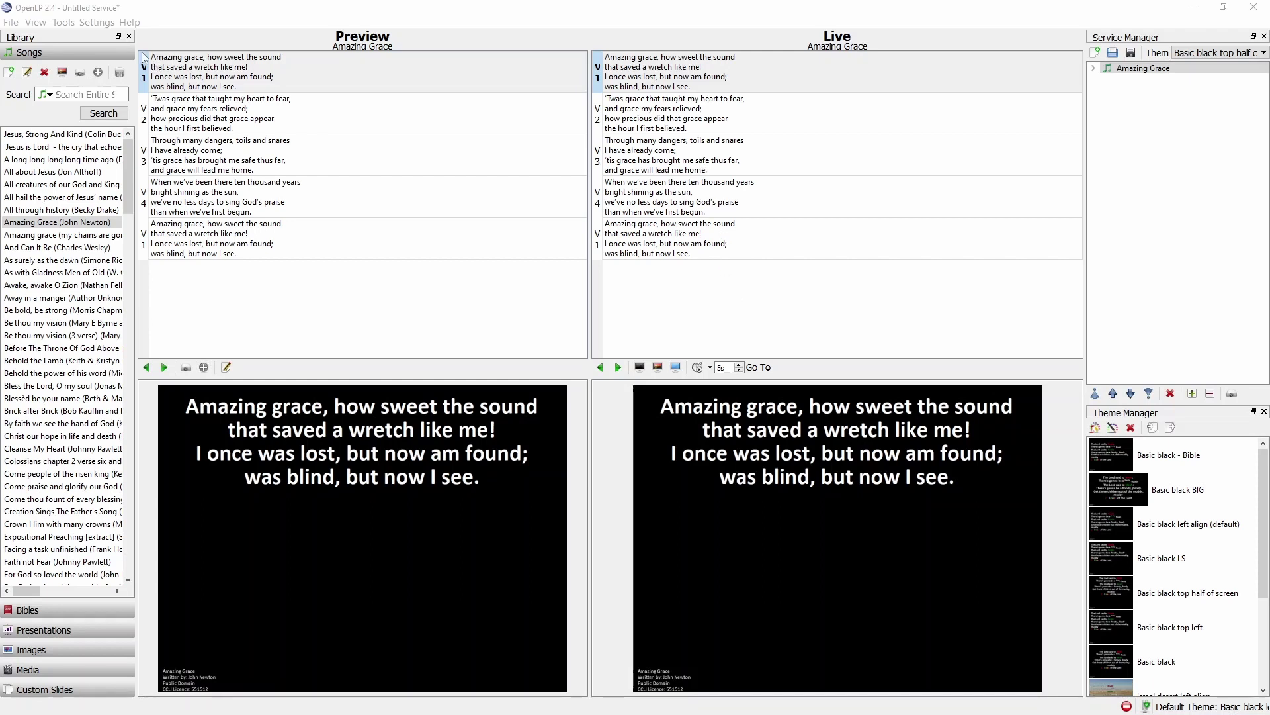
- In Configure OpenLP's General page, choose Screen 1 (primary) as the output monitor and save
click(96, 22)
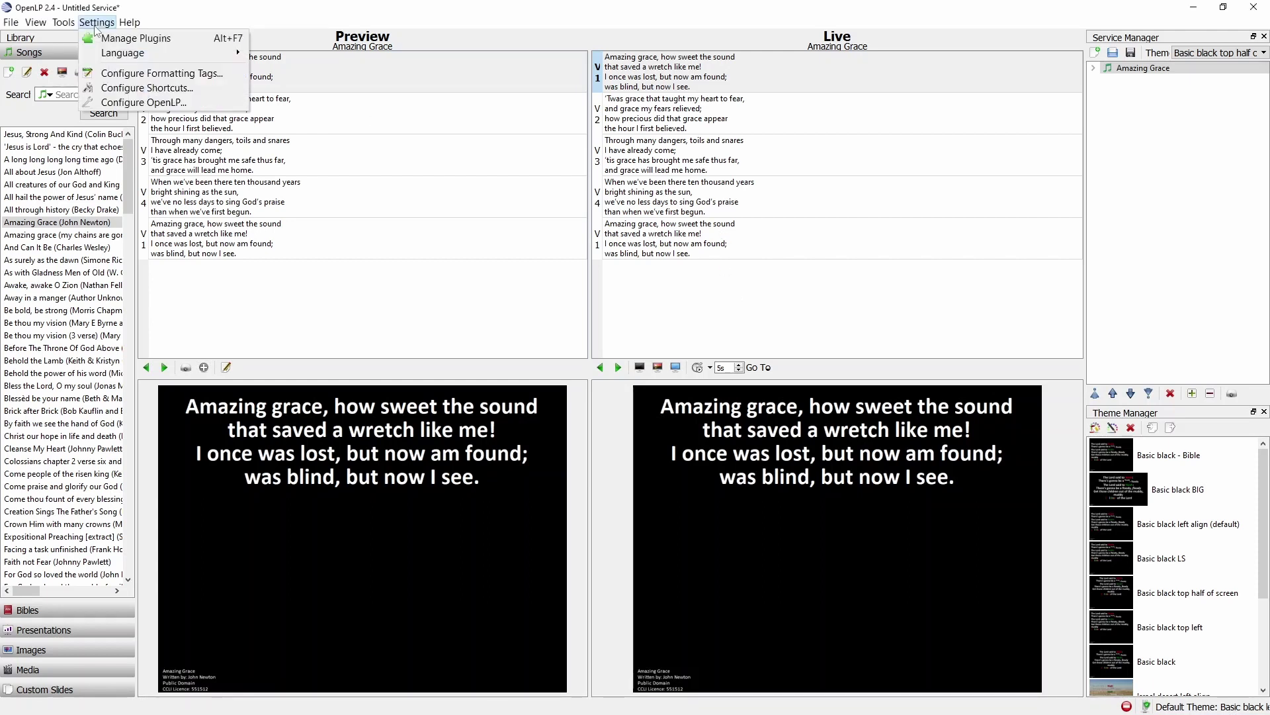
click(146, 103)
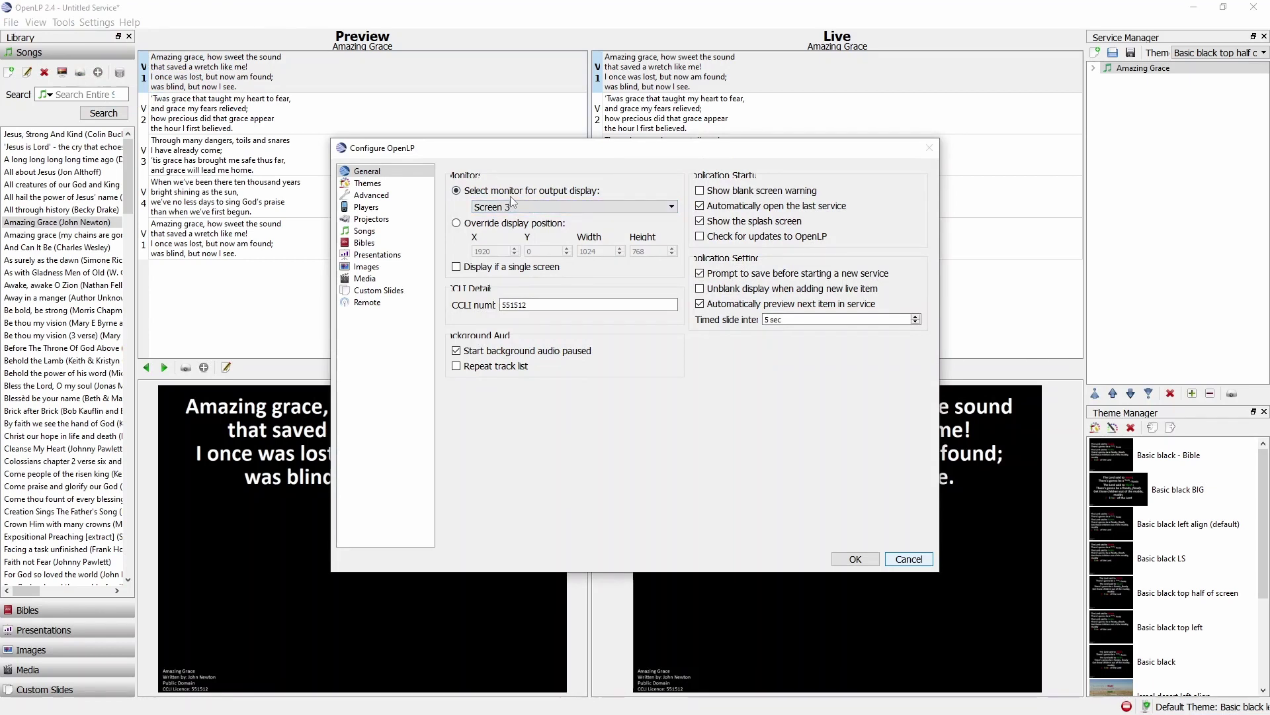
click(417, 173)
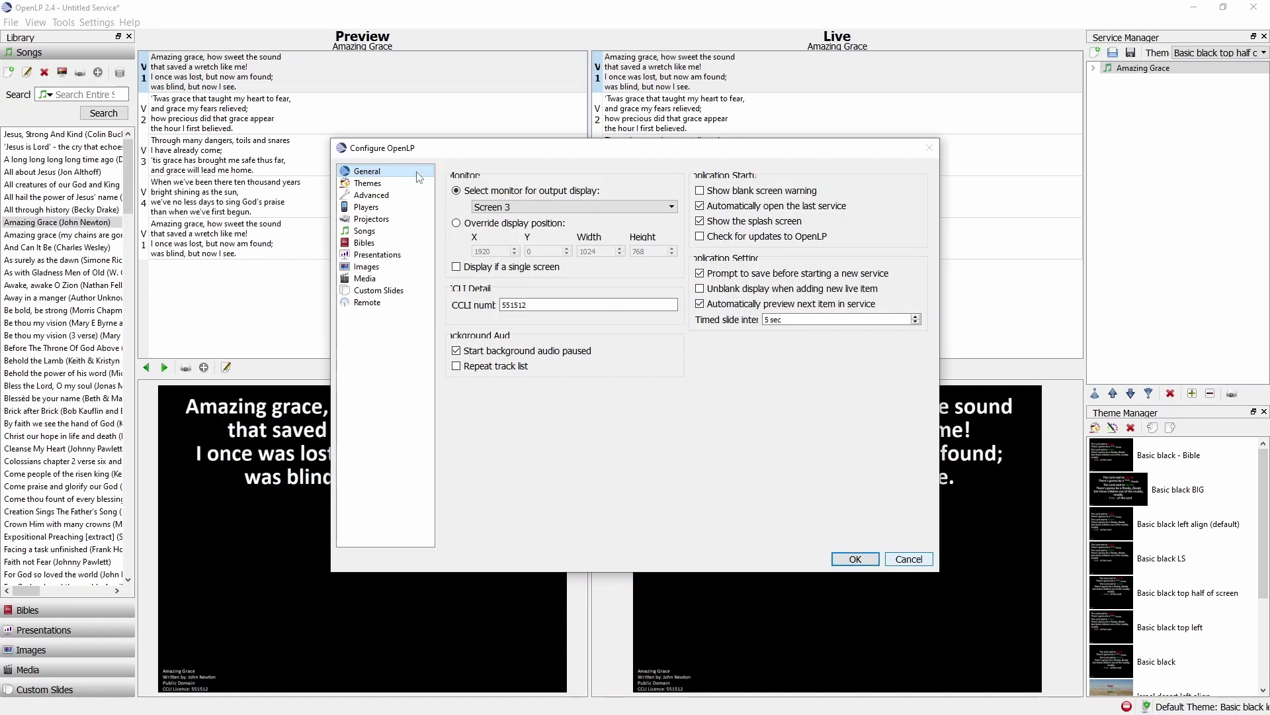
click(672, 208)
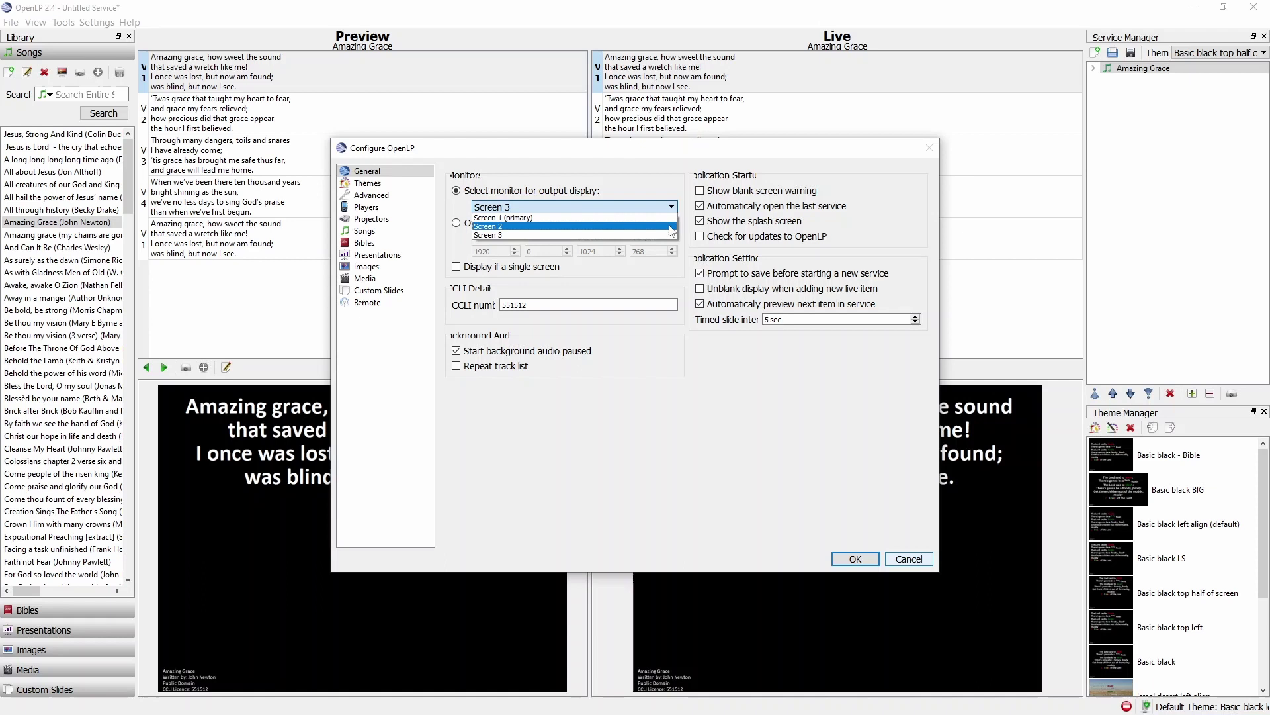
key(Up)
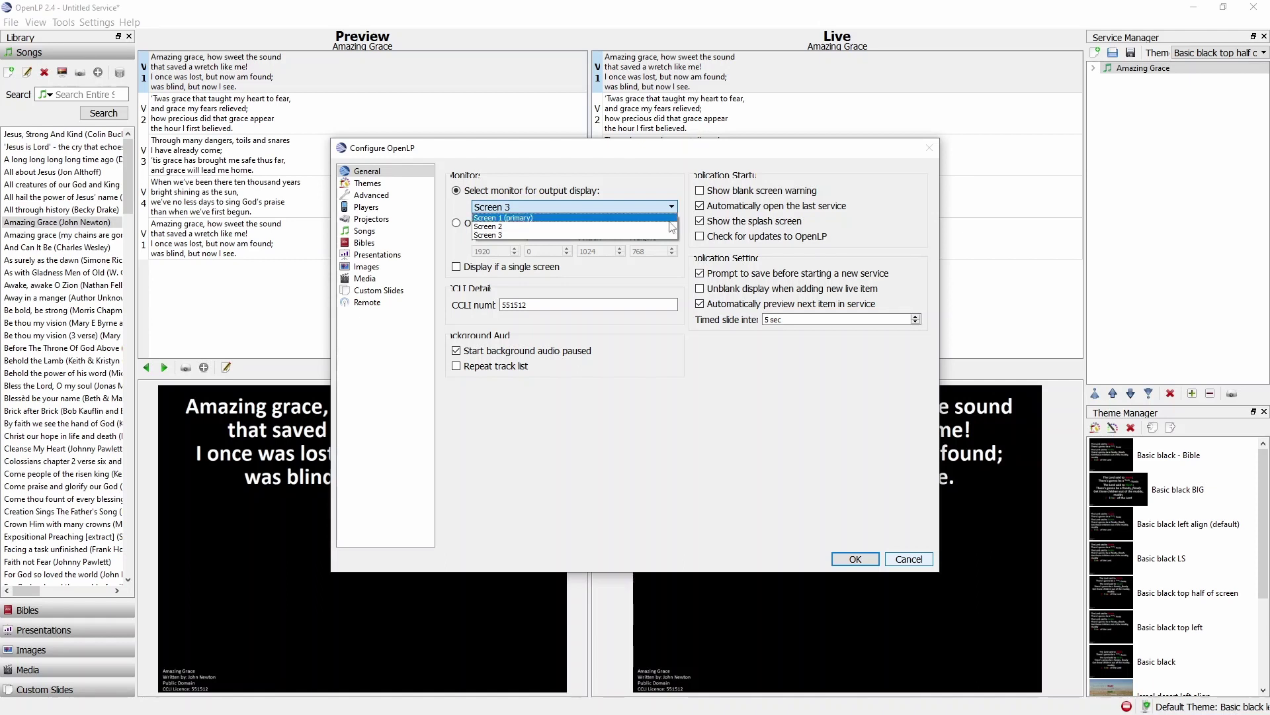
key(Return)
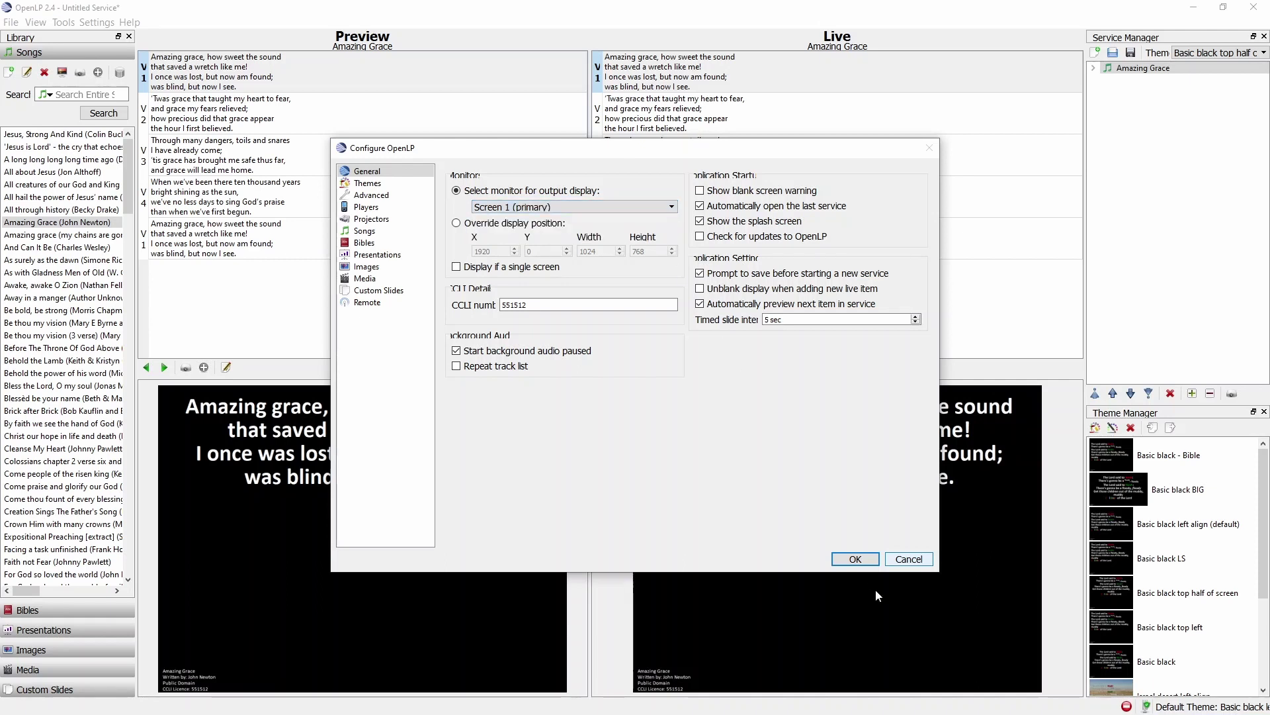
click(856, 558)
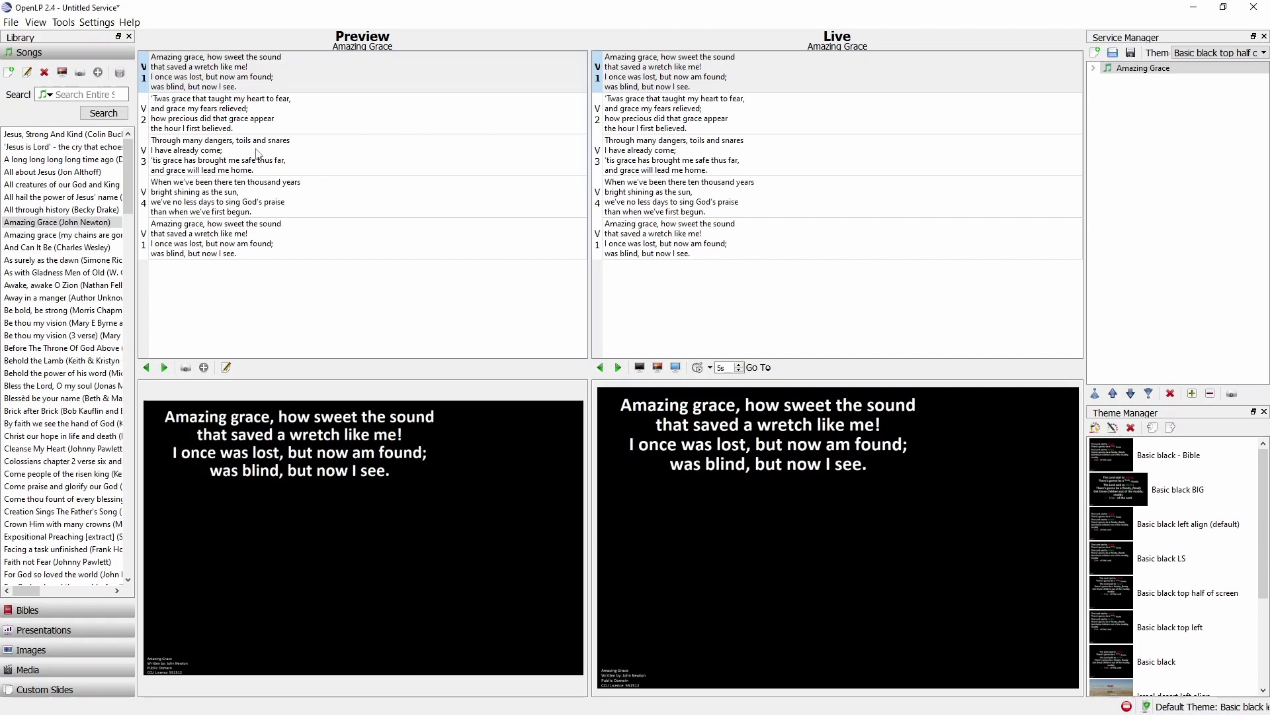
- Change the output monitor from Screen 1 (primary) back to Screen 3 and save the configuration
click(96, 22)
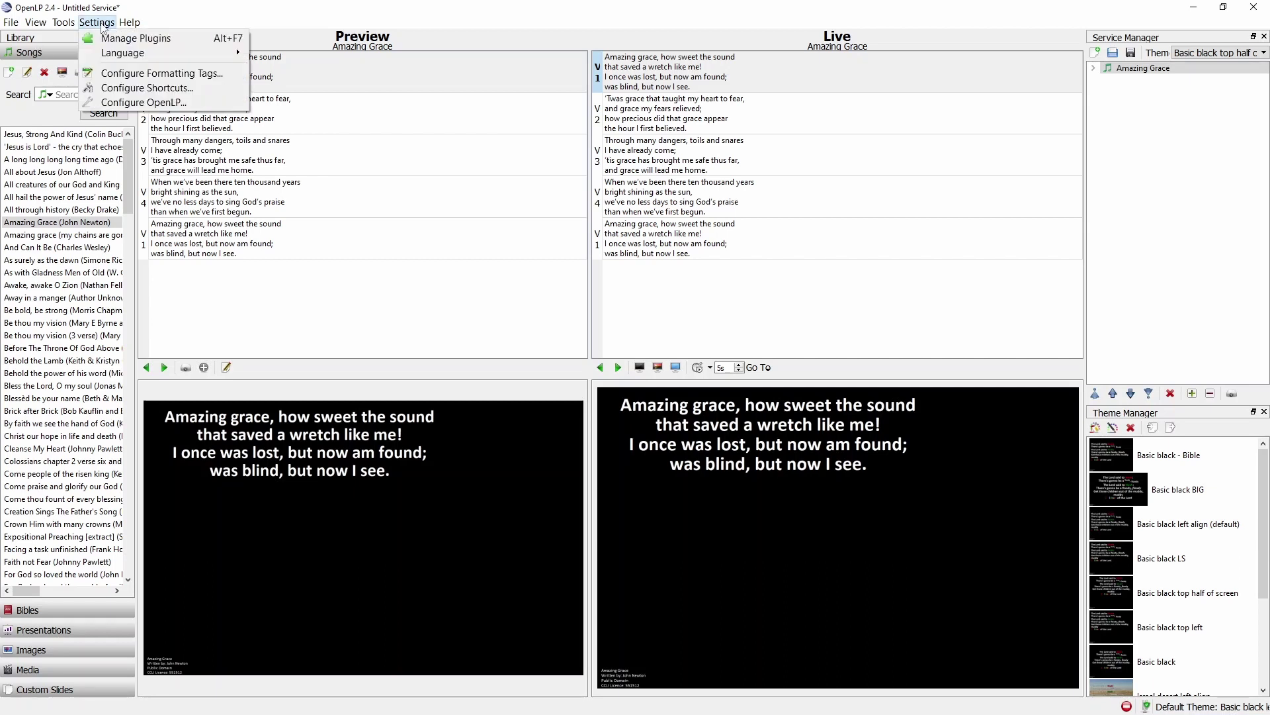
click(159, 102)
click(509, 207)
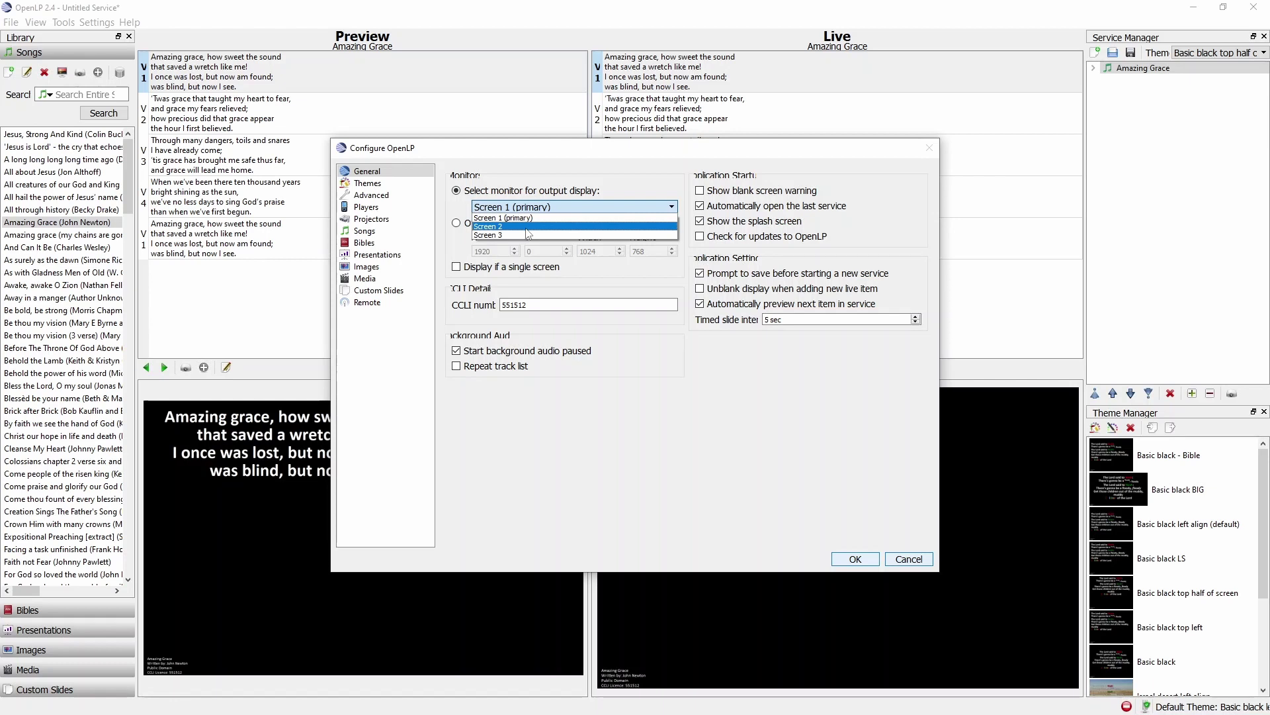
click(528, 235)
click(853, 560)
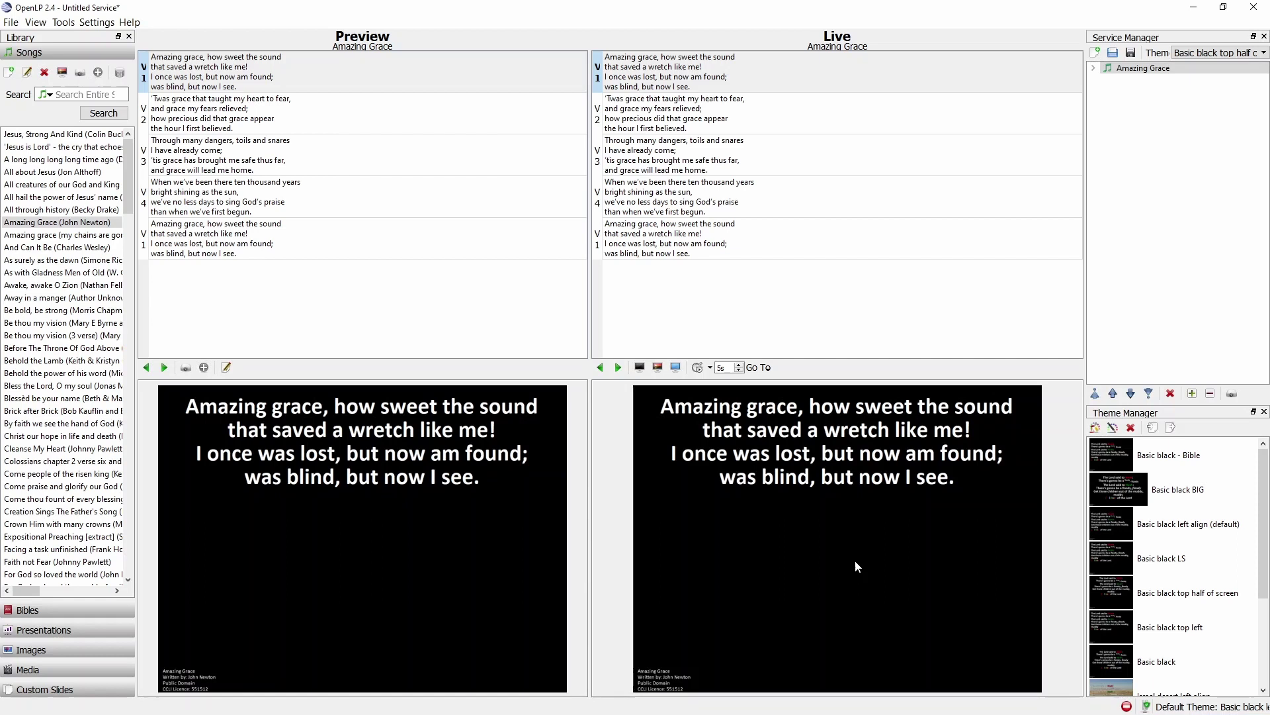
- Pick Screen 2 in the Configure OpenLP output monitor dropdown
click(105, 24)
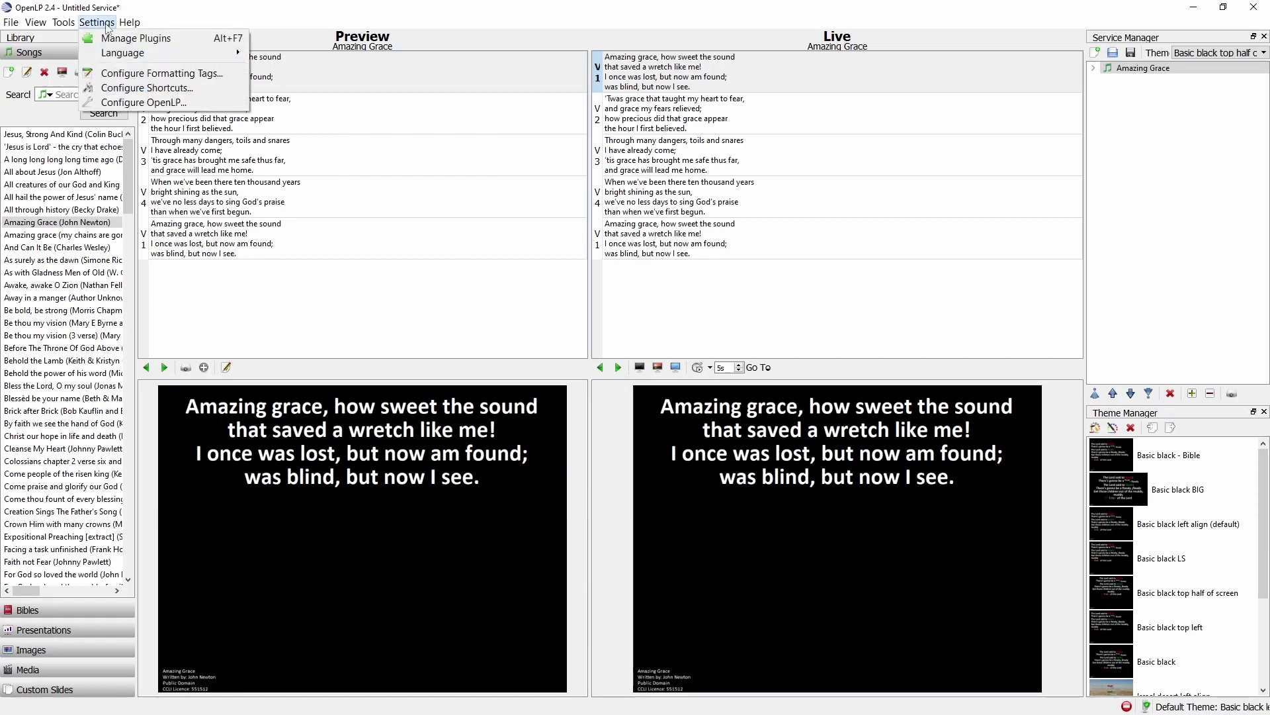
click(156, 103)
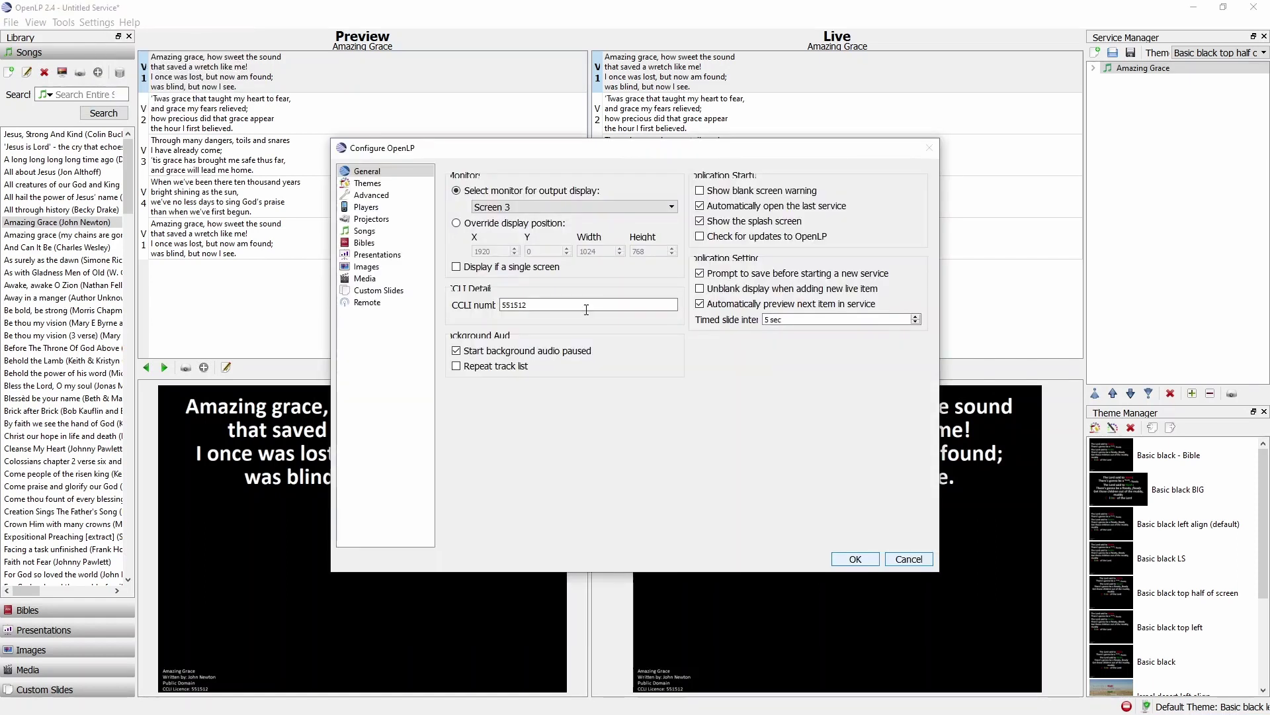
click(523, 207)
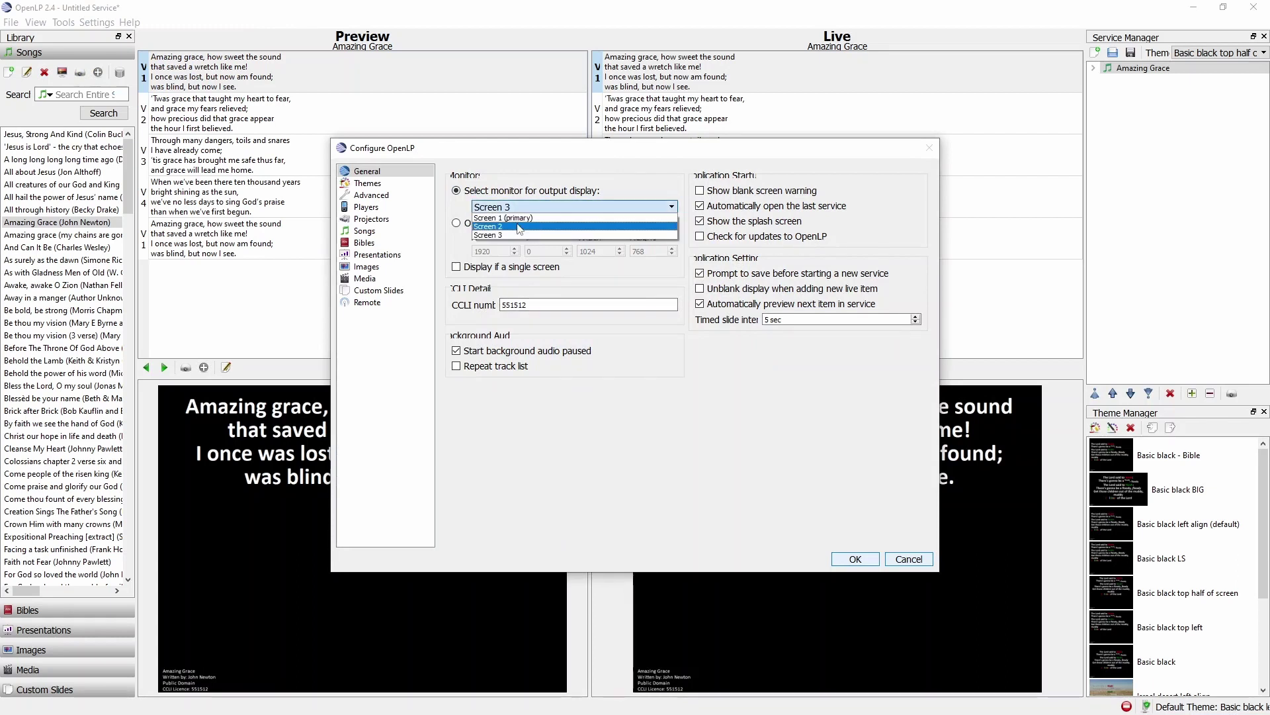
click(519, 227)
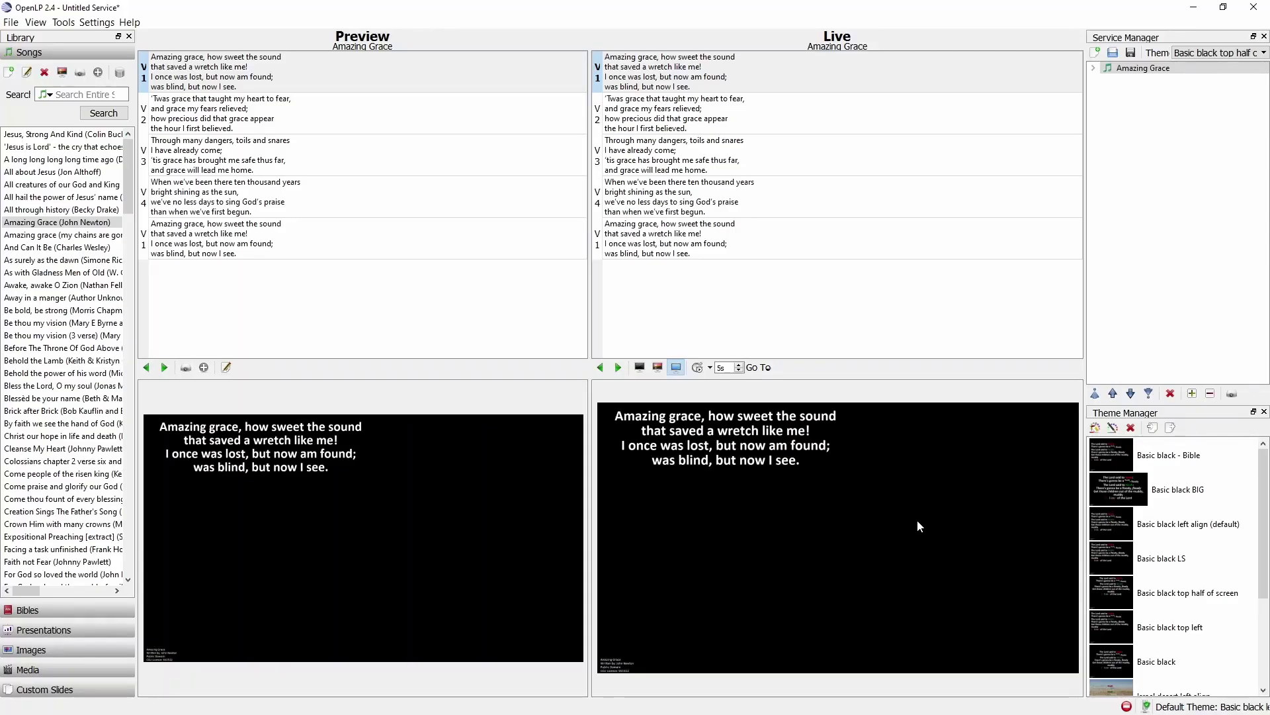
- Set the output monitor back to Screen 3, save, and switch the live output to Show Desktop
click(101, 24)
click(154, 108)
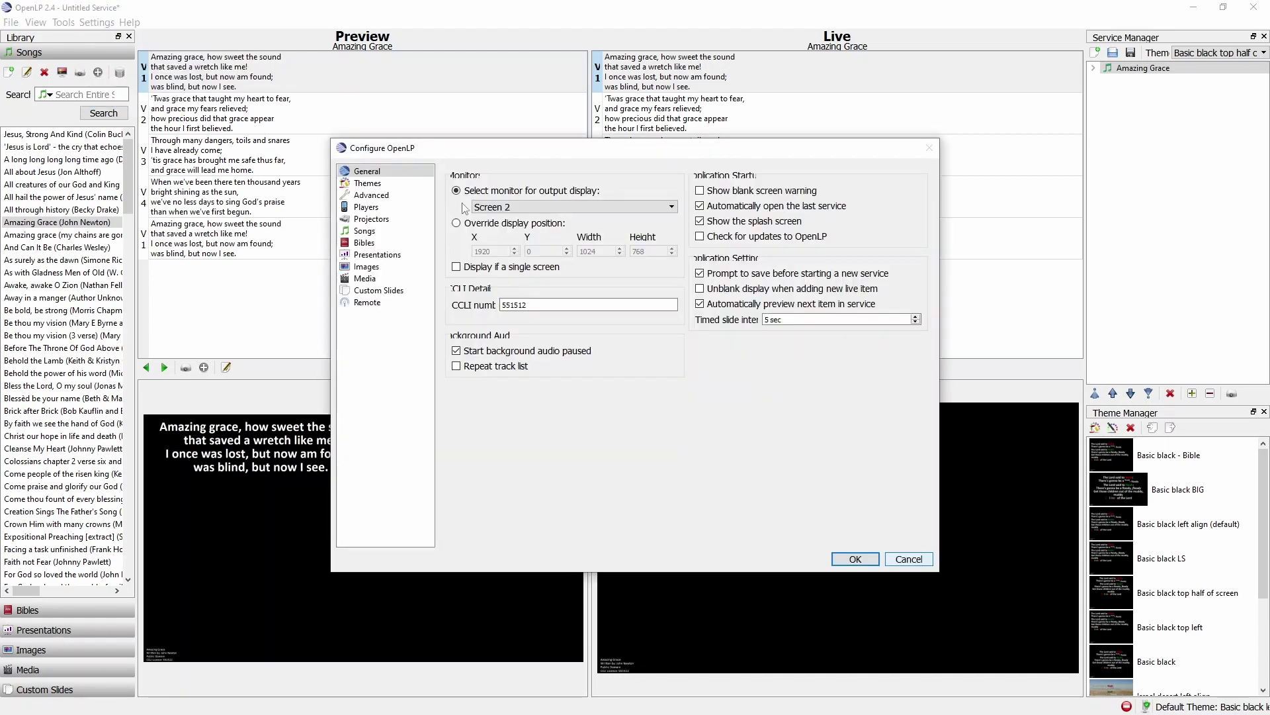
click(542, 210)
click(536, 239)
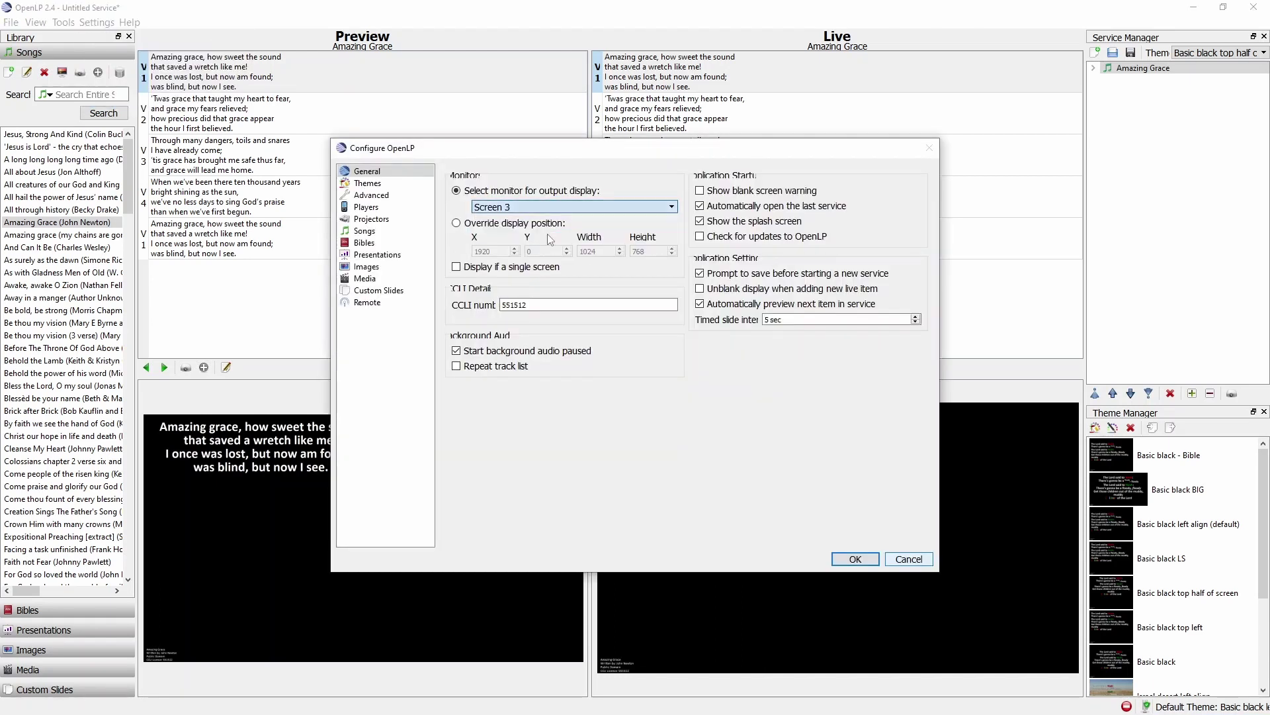
click(869, 559)
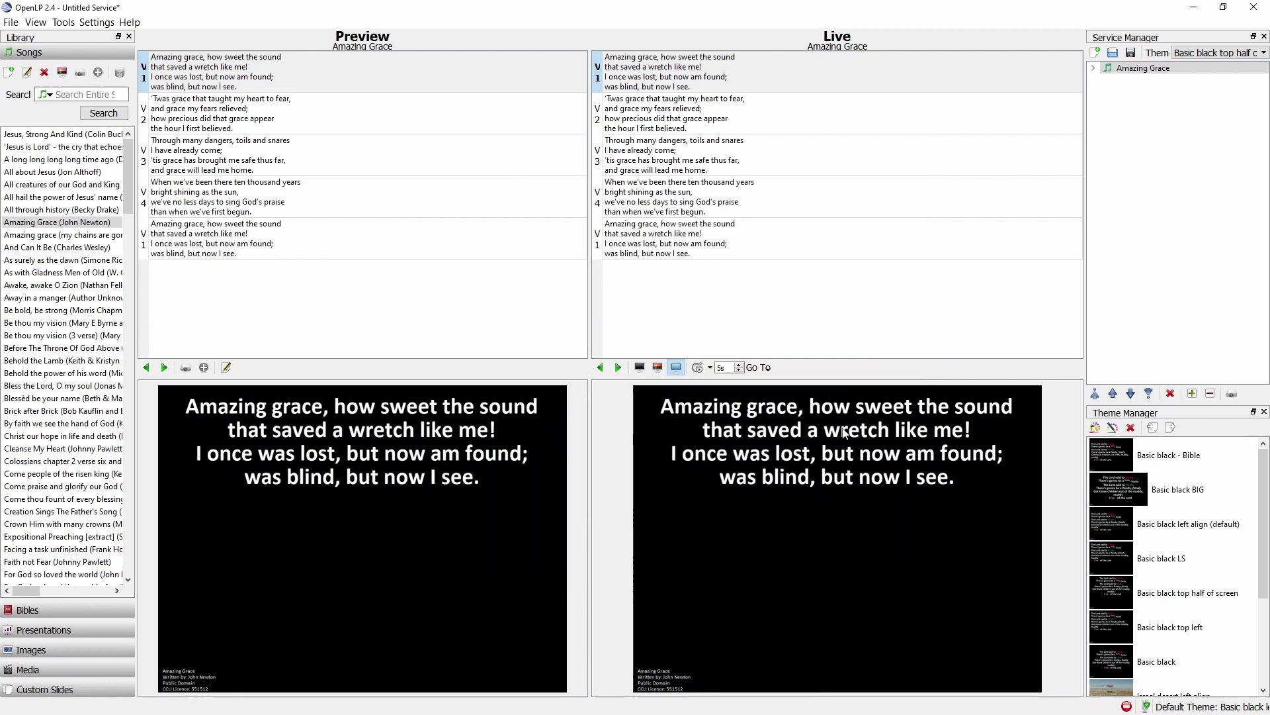
click(677, 367)
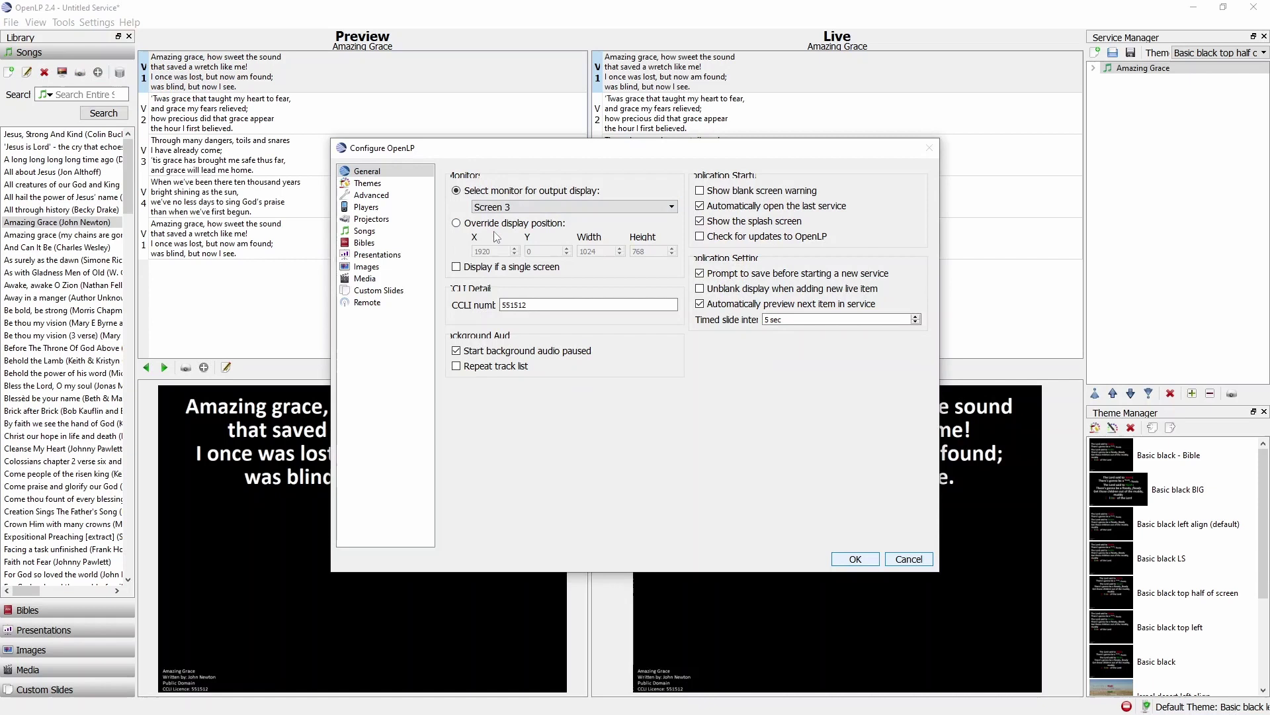
- Switch to Override display position at X 1920, Y 0, 1024×768 and save
click(497, 227)
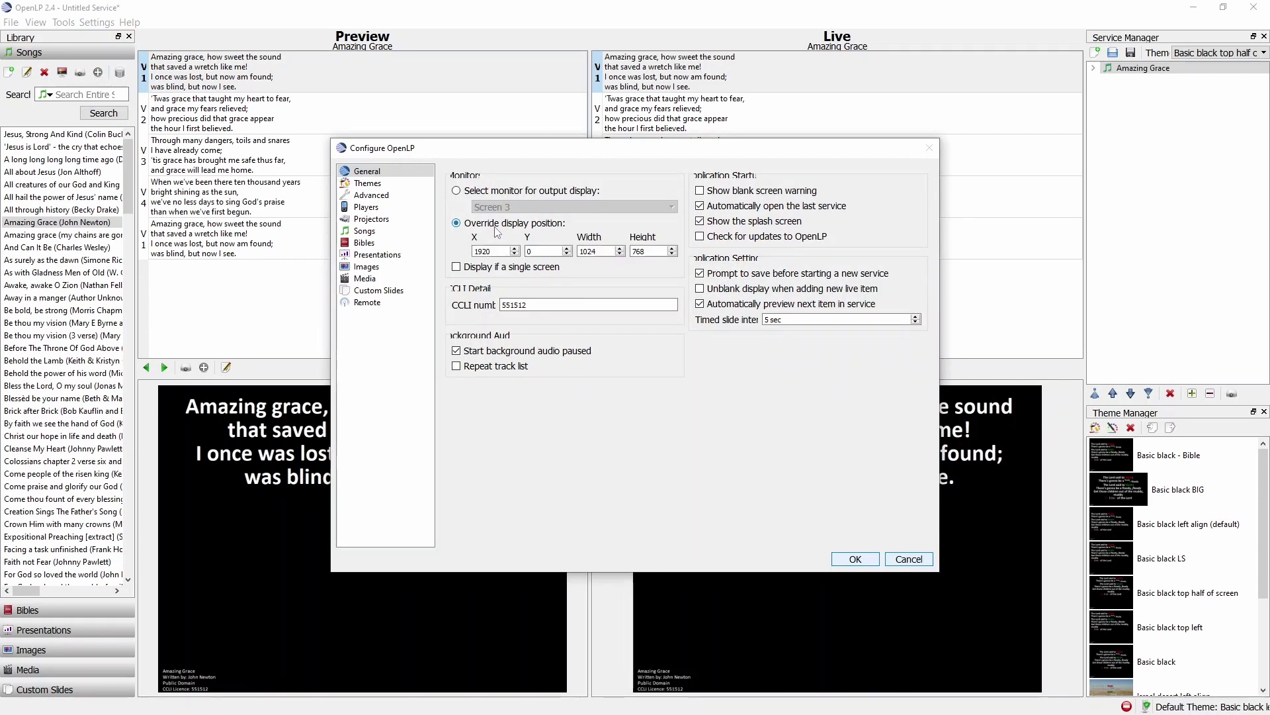
click(857, 560)
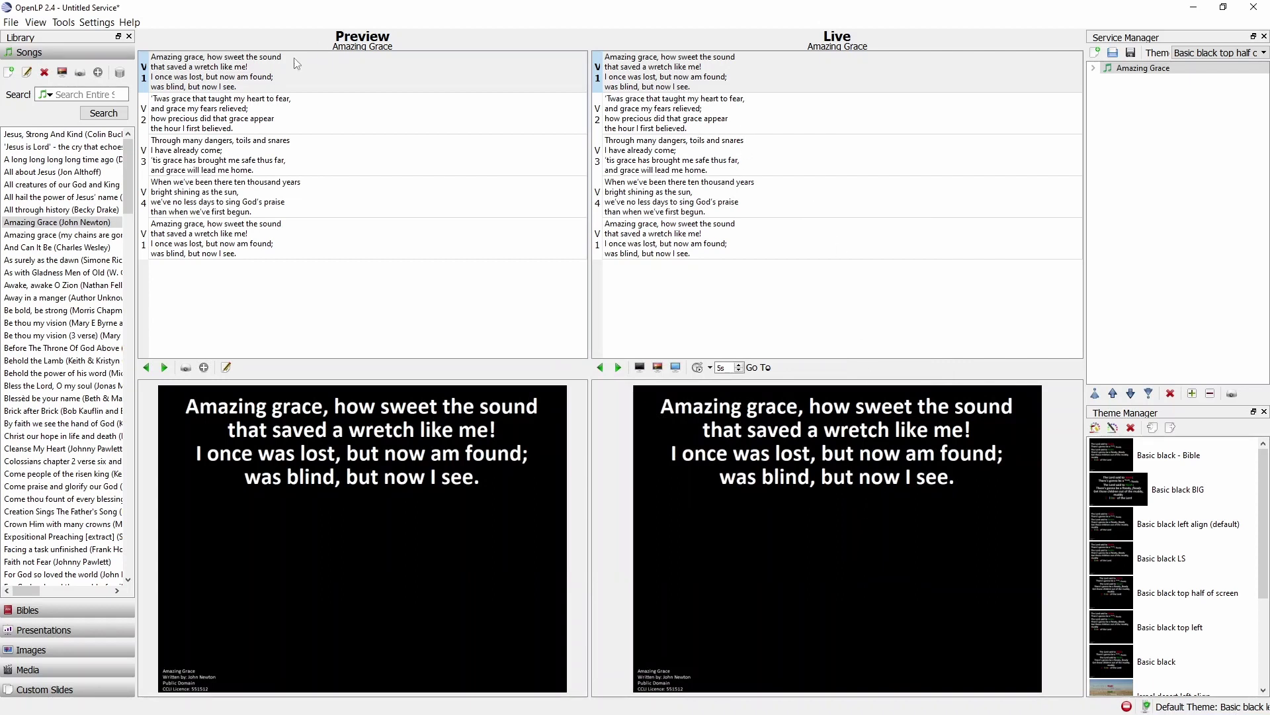
- Replace the overridden position with monitor selection on Screen 3 and save
click(105, 22)
click(132, 109)
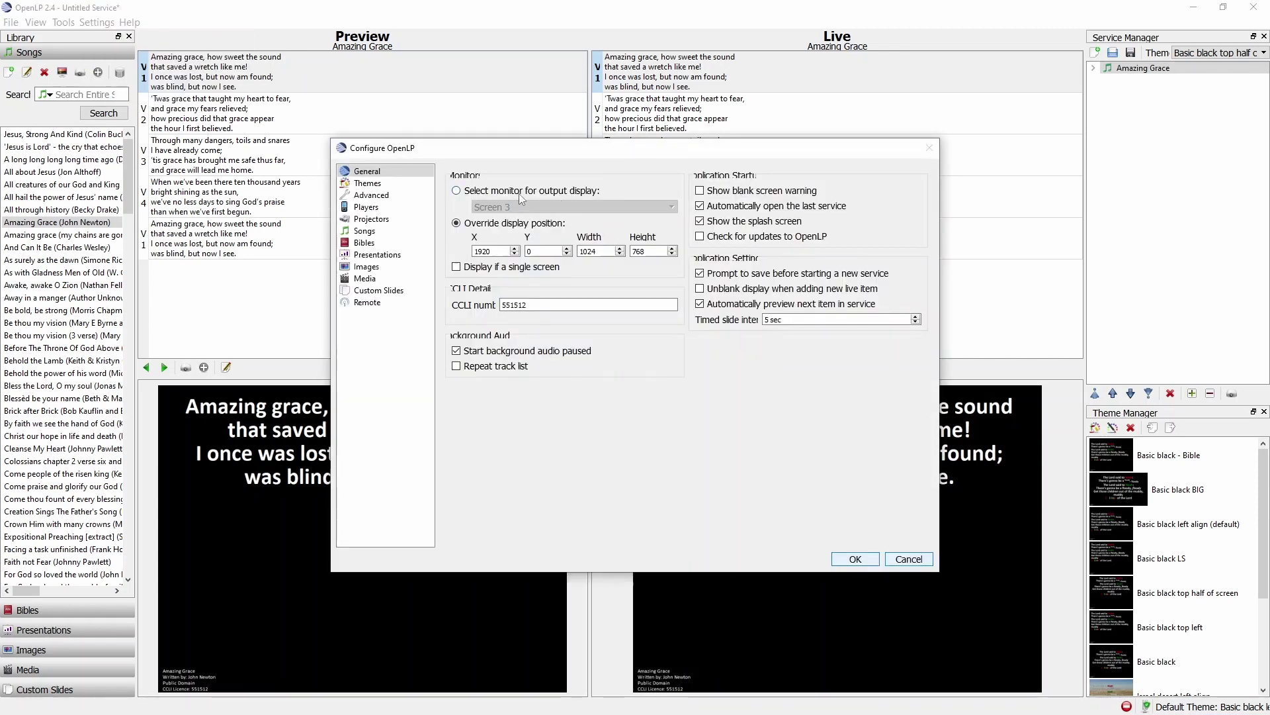
click(520, 193)
click(528, 208)
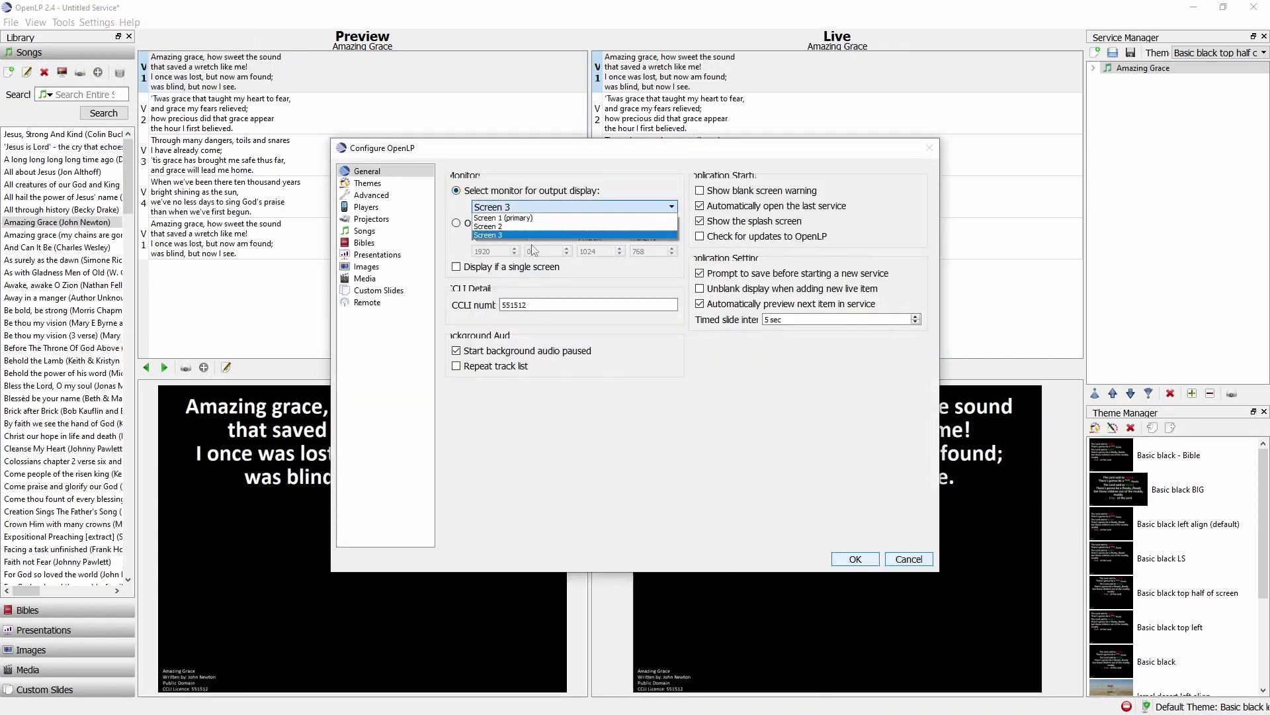
click(540, 236)
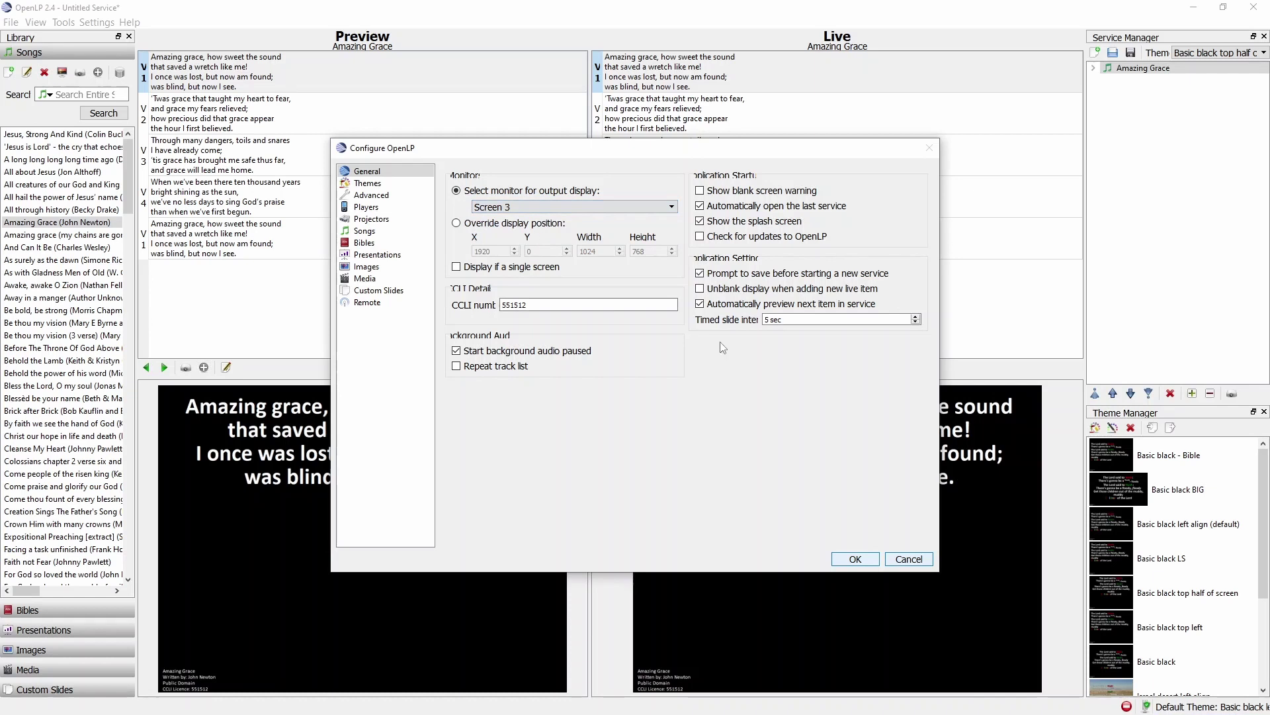
click(855, 559)
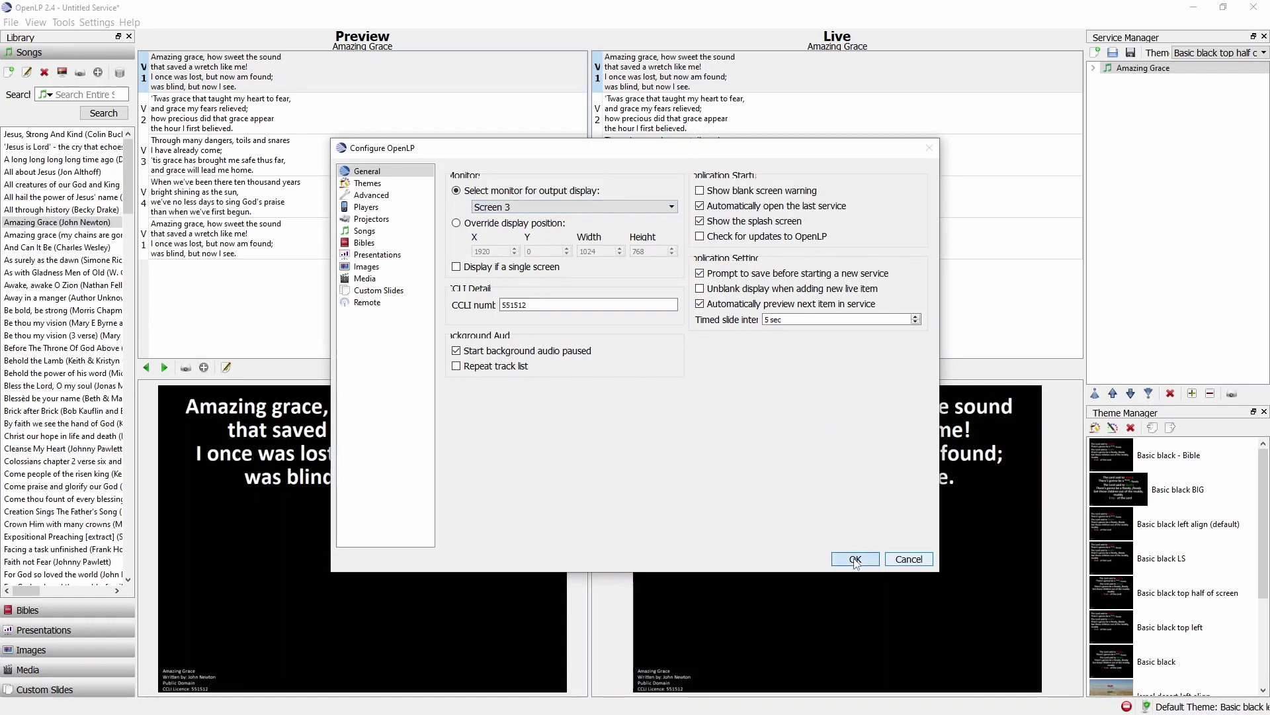